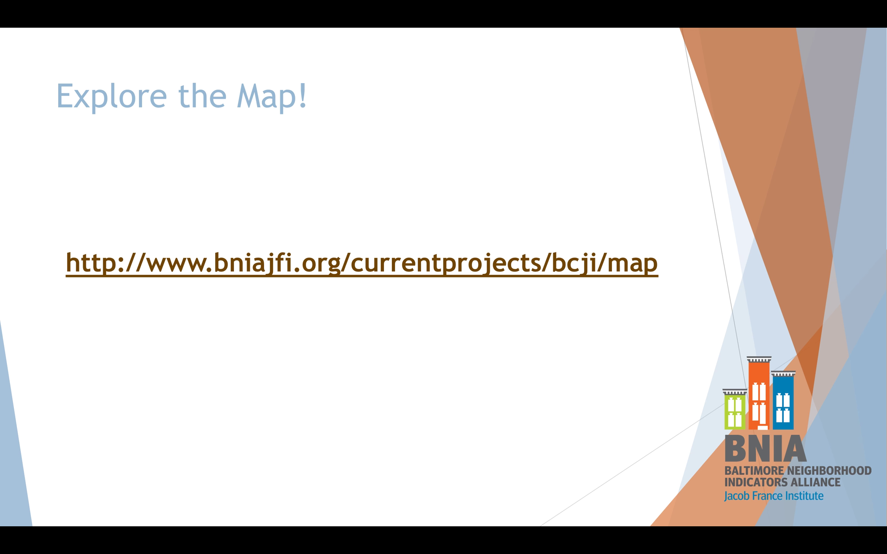
Open the BNIA McElderry Park Data Viewer page and scroll down to its launch link and crime map preview
left_click(416, 281)
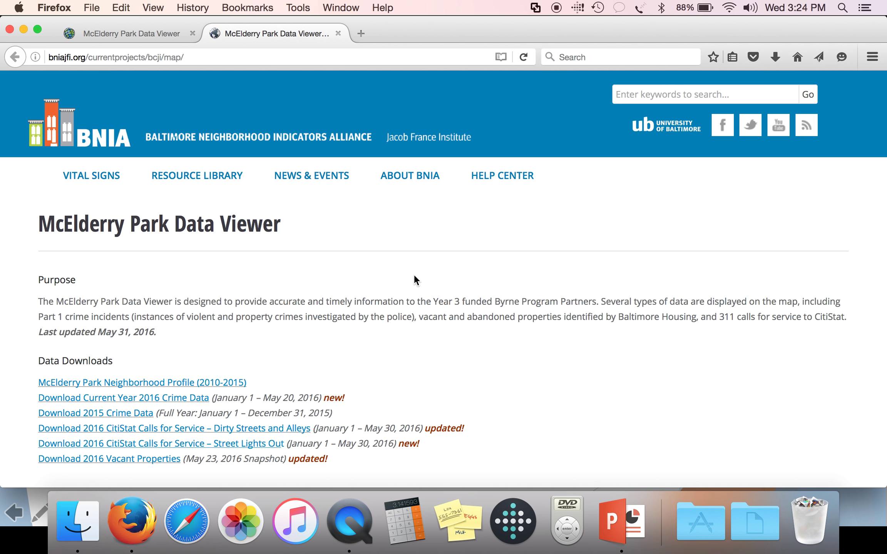
scroll(413, 274, "down", 2)
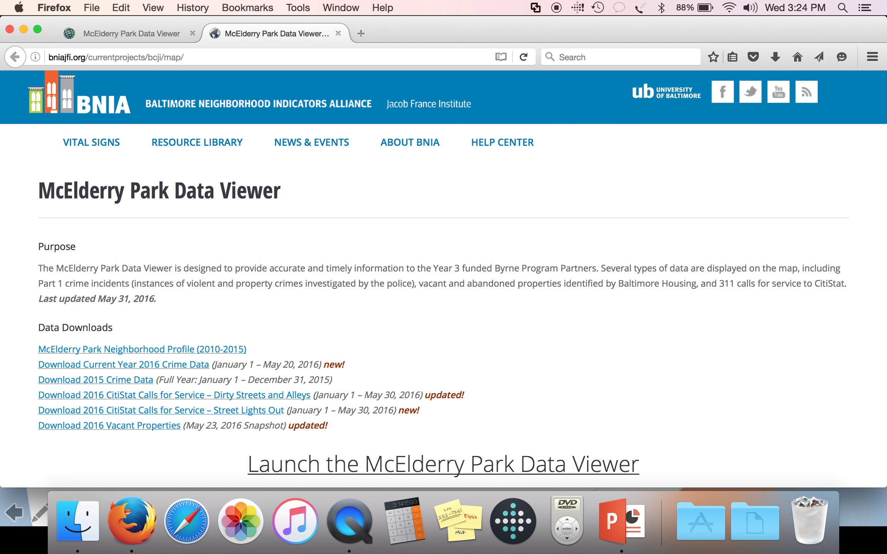
scroll(443, 279, "down", 2)
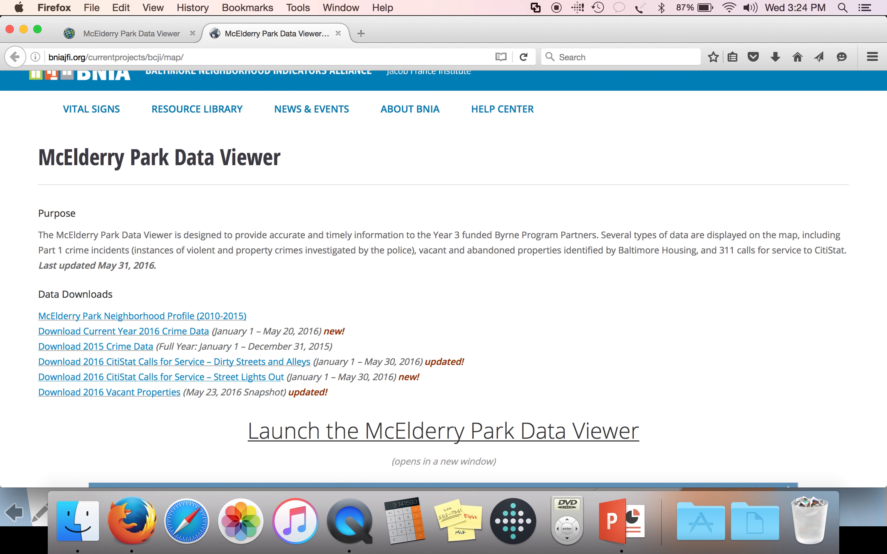
scroll(444, 278, "down", 6)
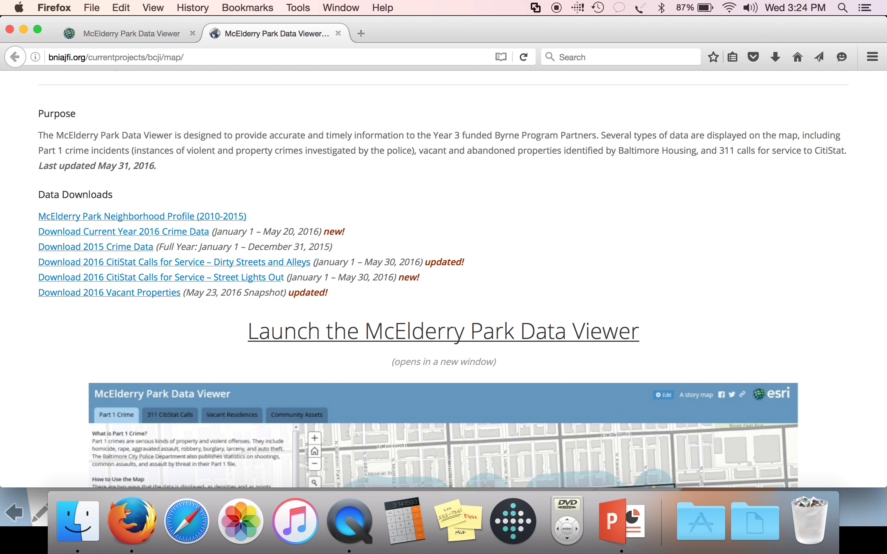
scroll(533, 225, "down", 6)
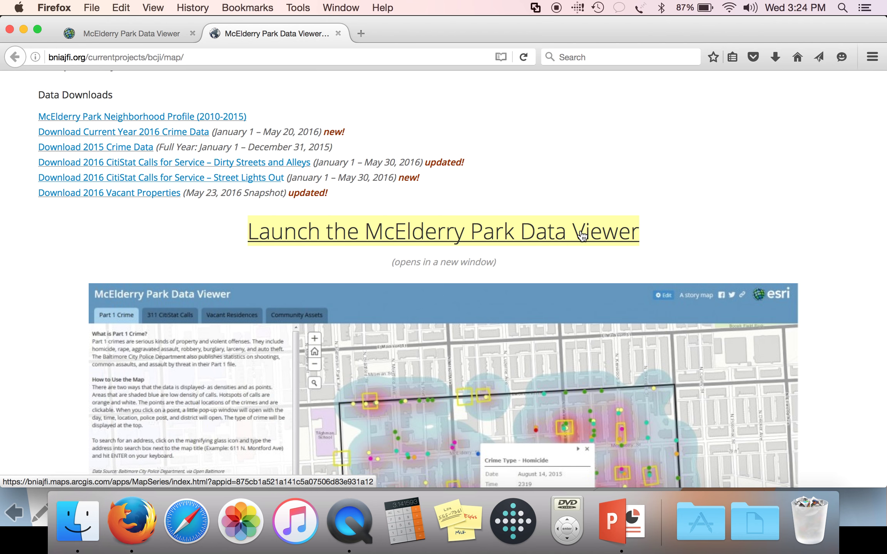
Launch the McElderry Park Data Viewer story map in a new tab, opening on the Part 1 Crime map
left_click(608, 234)
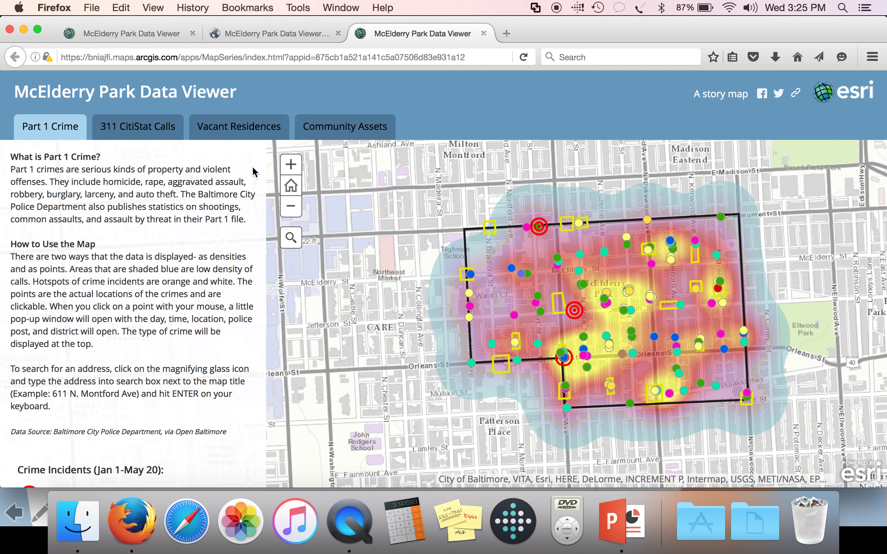
Scroll the Part 1 Crime panel through crime types, Jan 1–May 20 density, hotspots and boundary legend
scroll(206, 244, "down", 2)
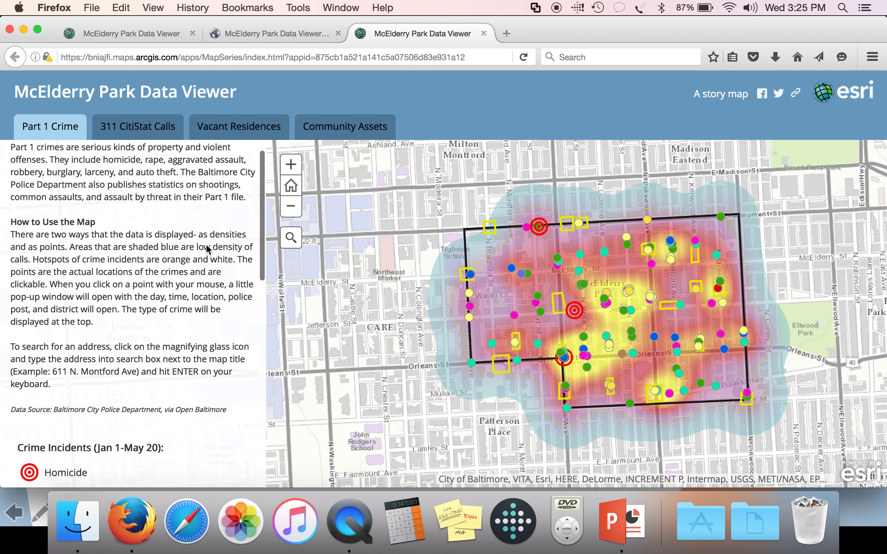
scroll(223, 225, "down", 10)
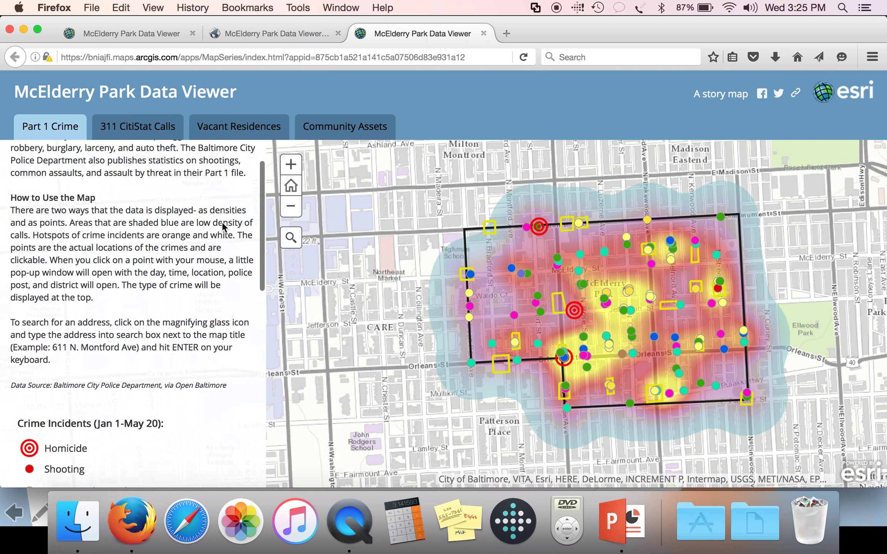
scroll(223, 227, "down", 4)
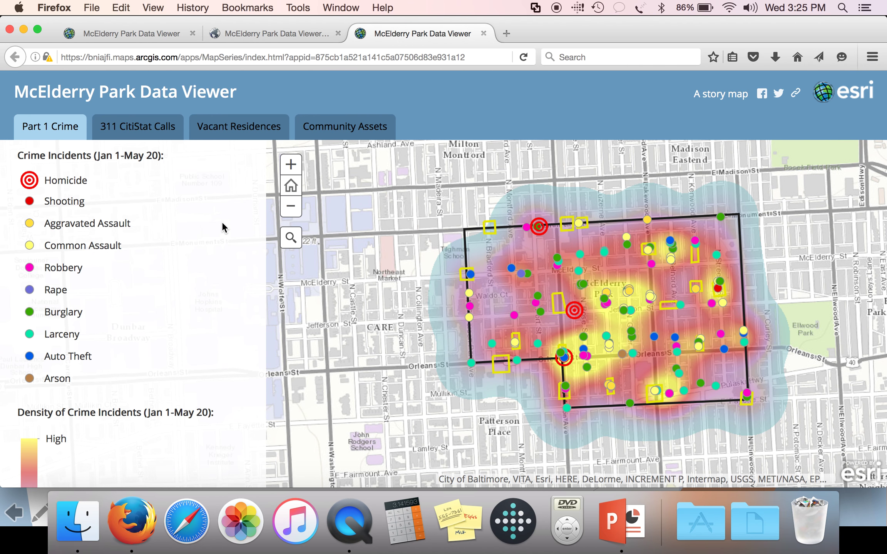
scroll(223, 227, "down", 5)
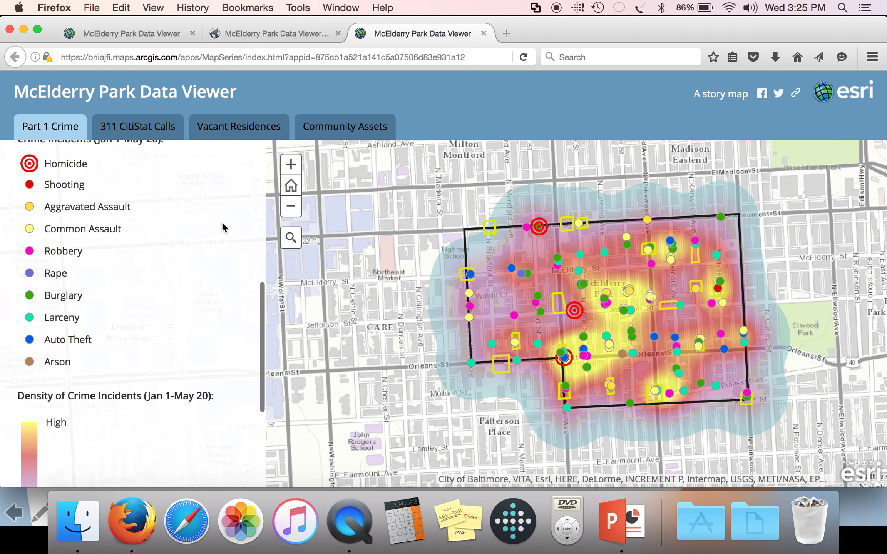
scroll(222, 227, "down", 3)
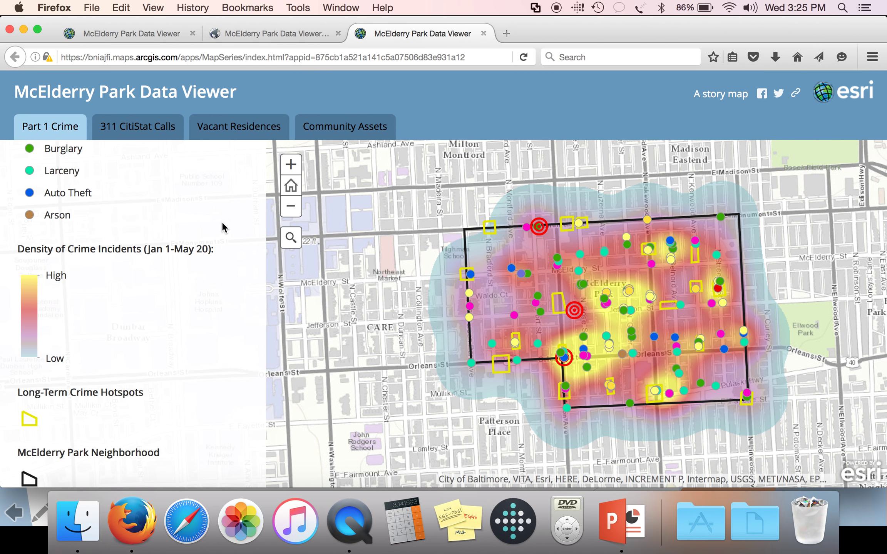
scroll(222, 227, "down", 2)
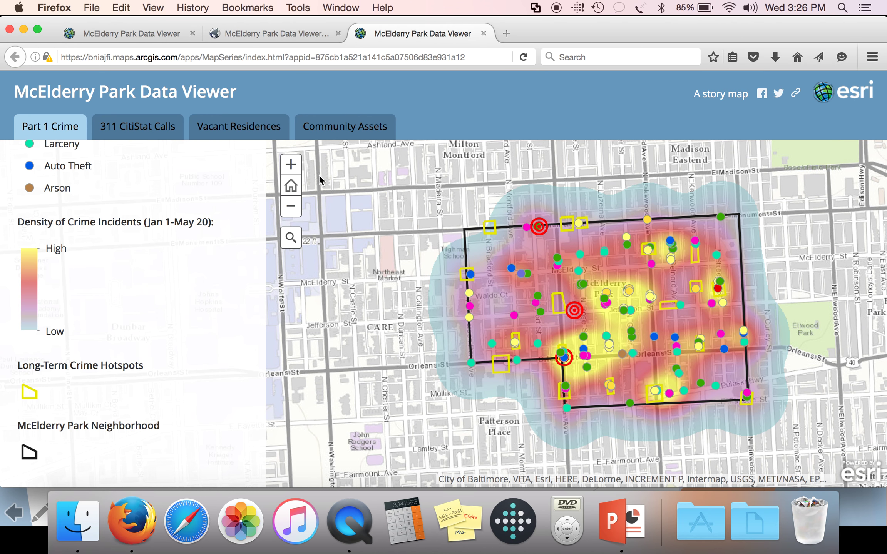
left_click(296, 166)
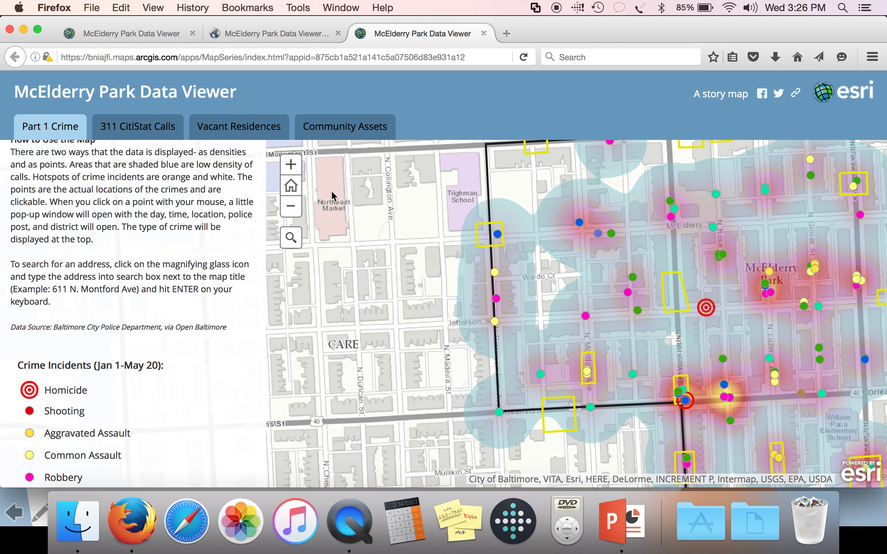
left_click(291, 208)
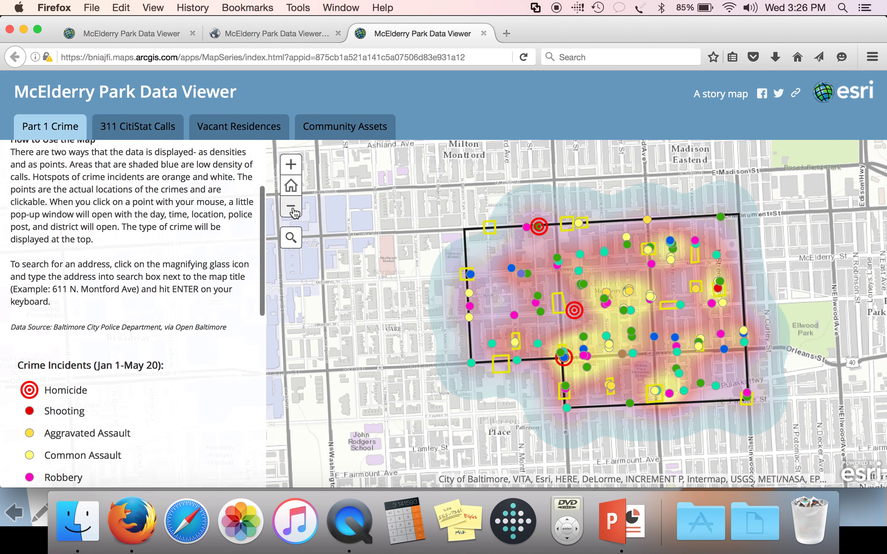
left_click(292, 165)
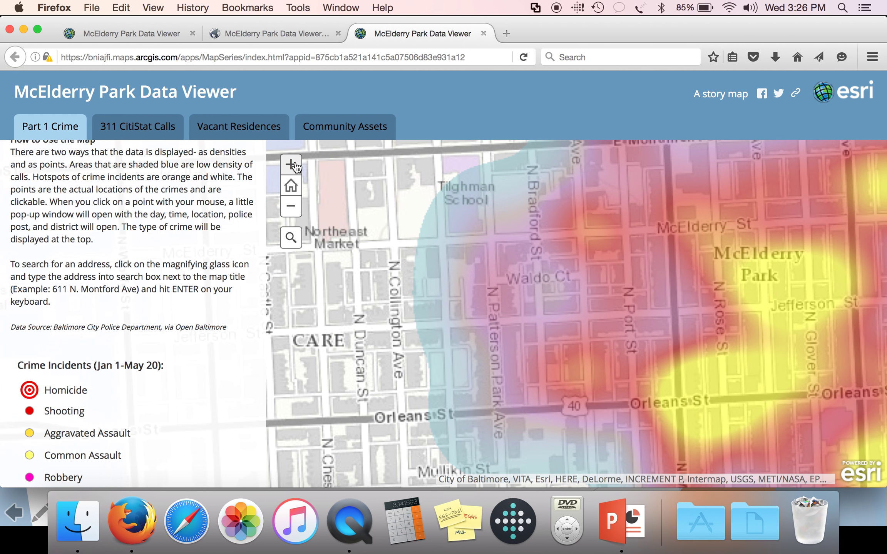
left_click(291, 165)
left_click(292, 165)
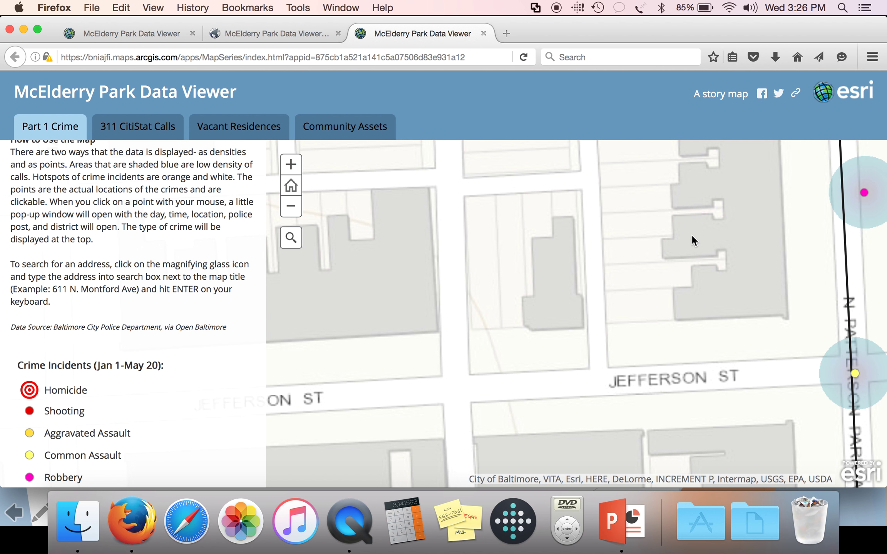
left_click(297, 191)
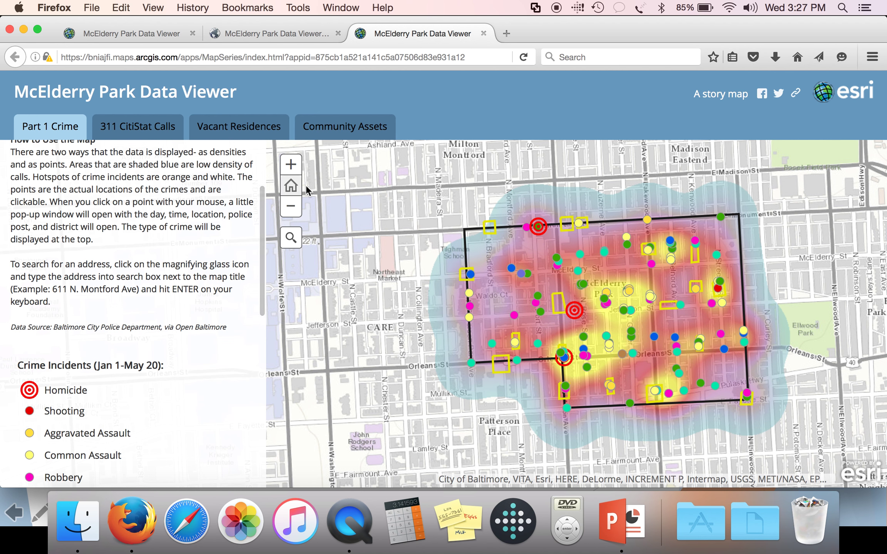
Pan the crime map and zoom in two levels around Milton Ave and Orleans St
left_click_drag(615, 285, 565, 274)
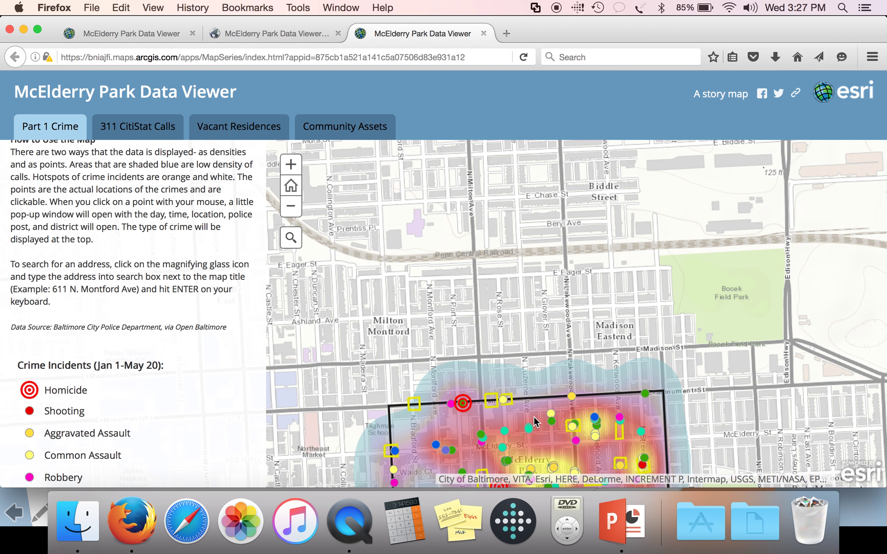
left_click_drag(559, 249, 546, 196)
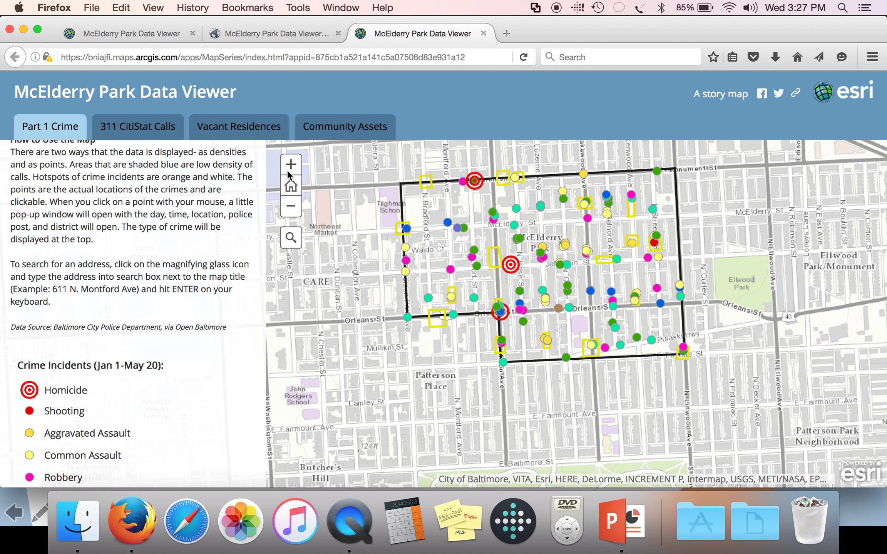
left_click(292, 169)
left_click(293, 169)
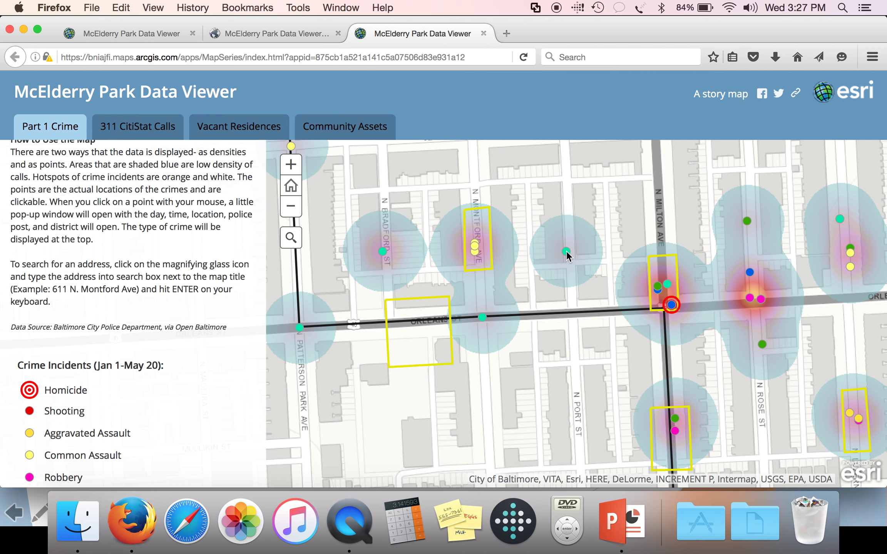
Inspect a green larceny incident point's full details, then close its popup
left_click(566, 252)
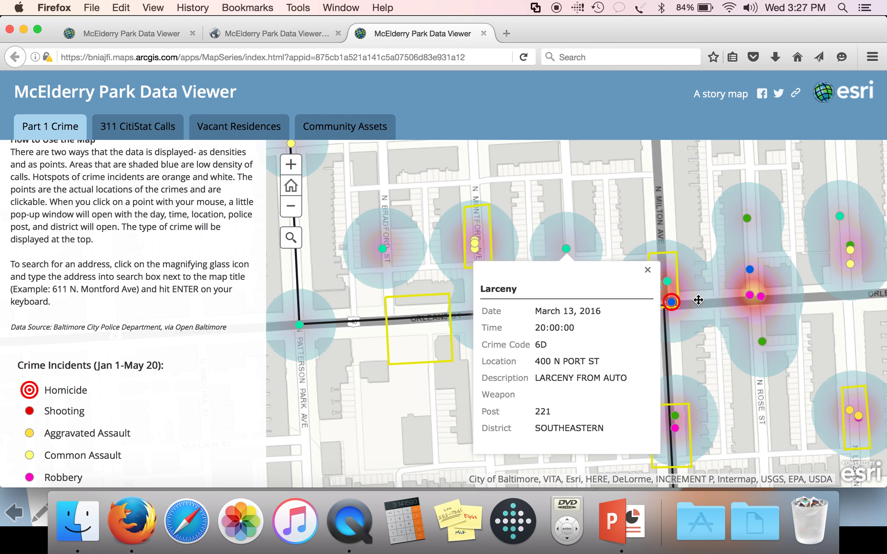
left_click_drag(704, 356, 698, 297)
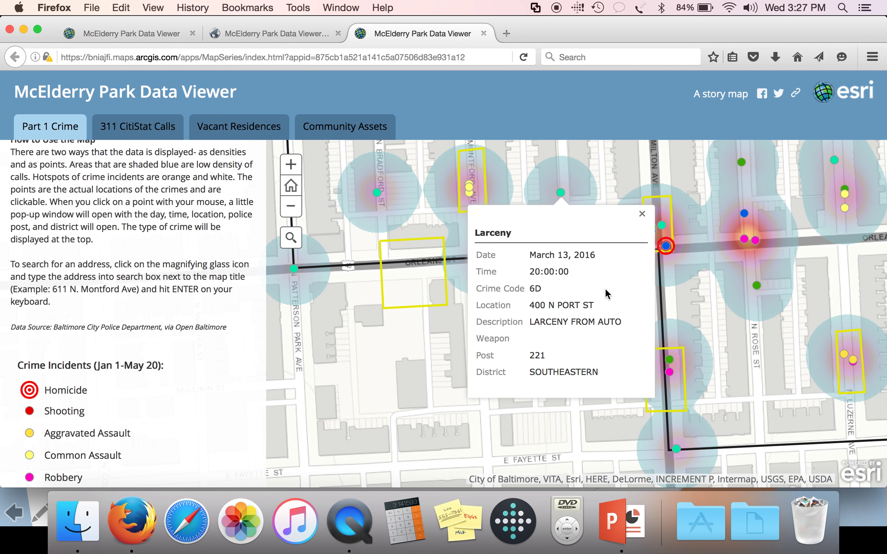
left_click(642, 215)
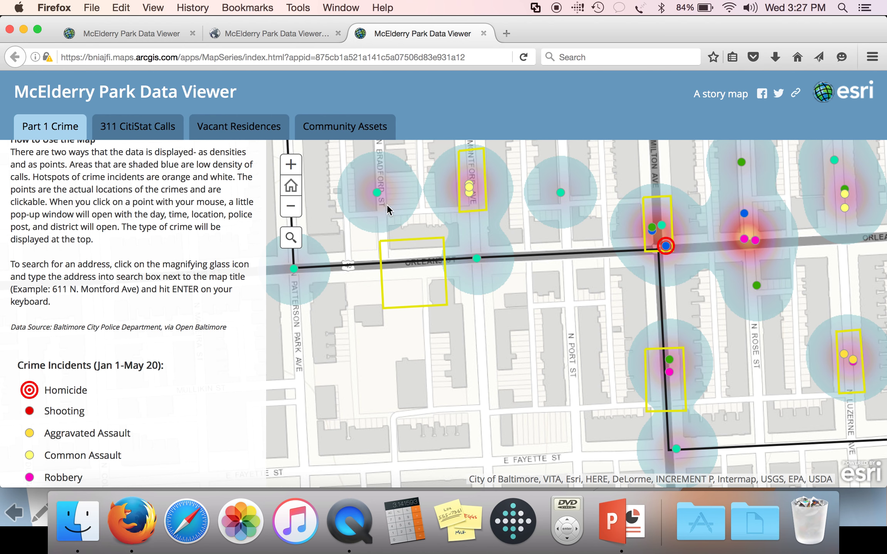
Zoom out, pan onto the neighbourhood hotspots, and zoom back in one level around Orleans St
left_click(292, 208)
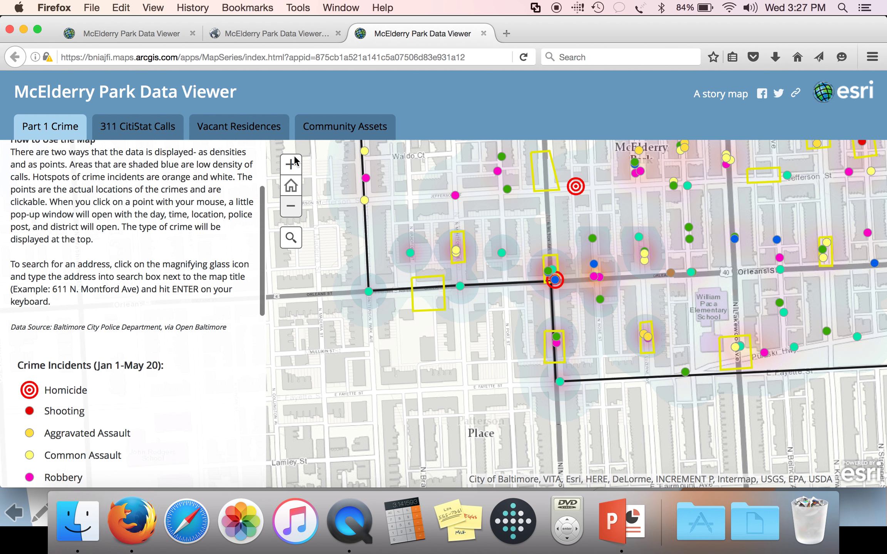
left_click_drag(633, 224, 564, 311)
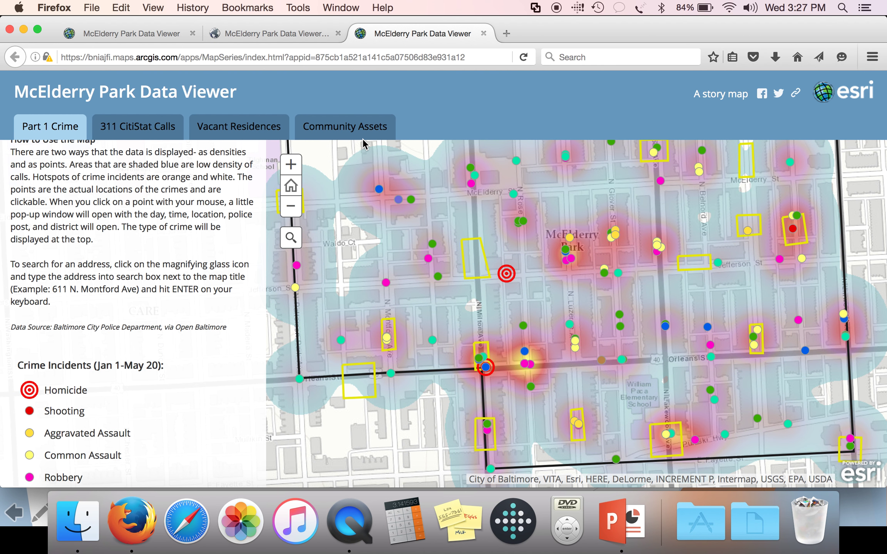
left_click(298, 209)
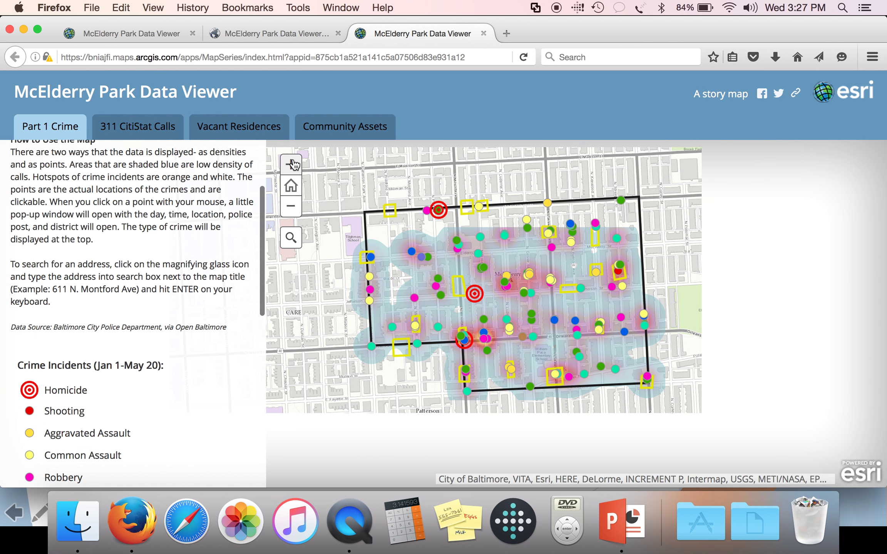
left_click(291, 165)
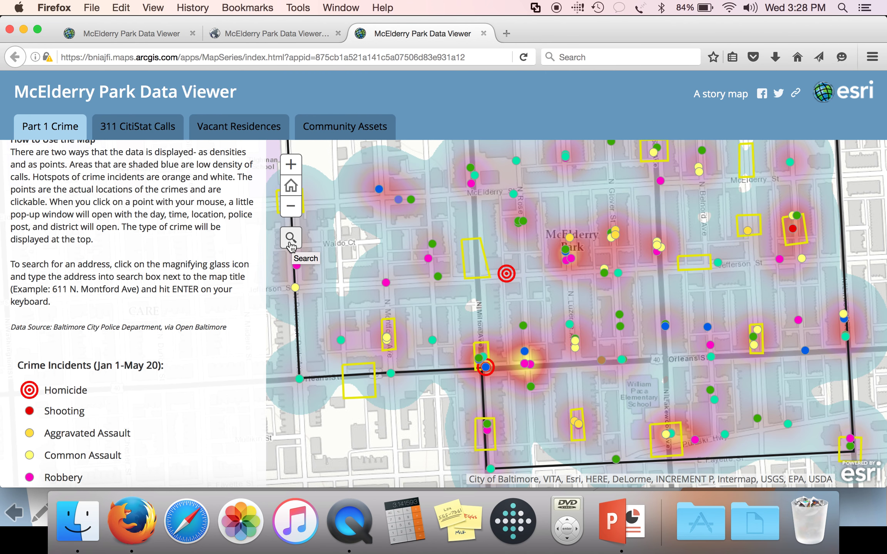
Search the map for the typed N Montford Avenue address, pick the Baltimore result, and close its popup
left_click(291, 241)
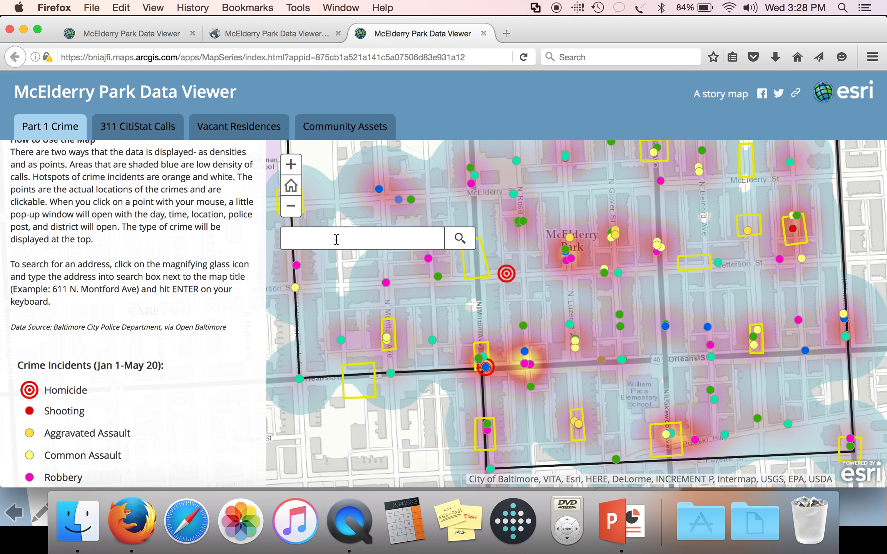
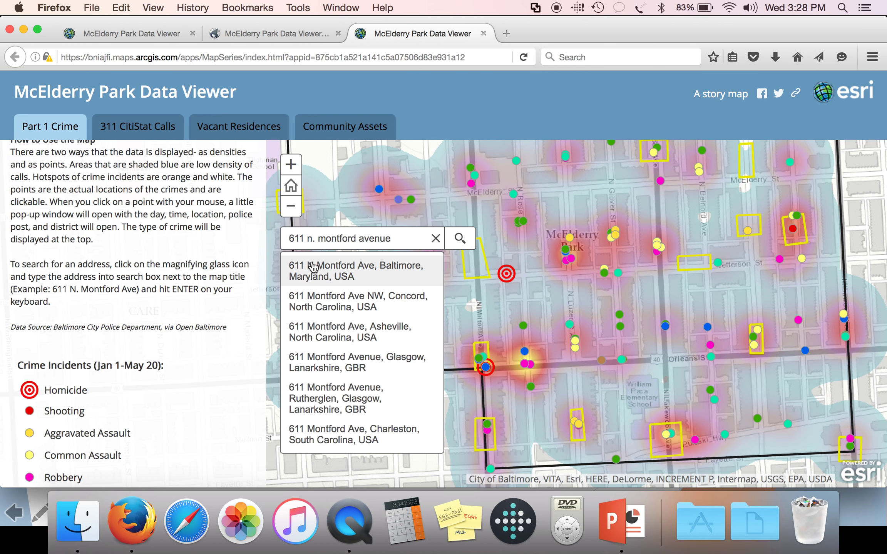
left_click(422, 271)
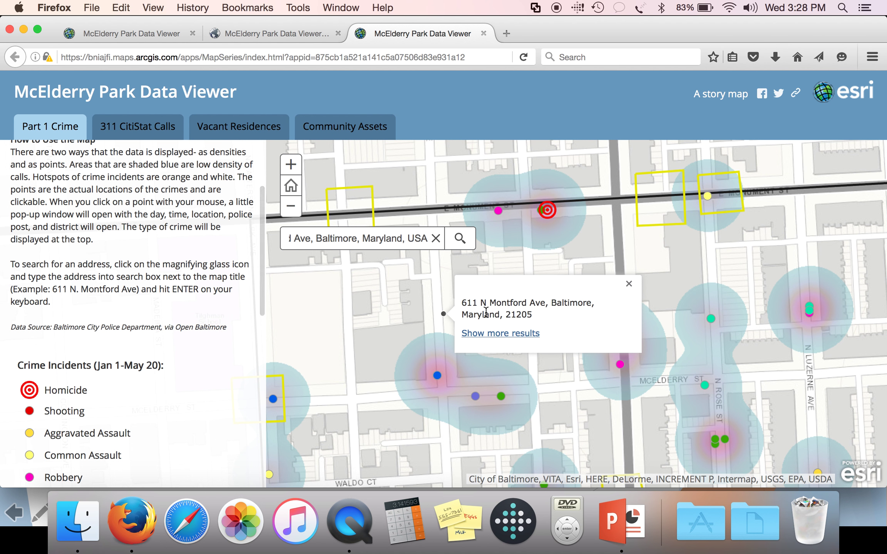
left_click(630, 285)
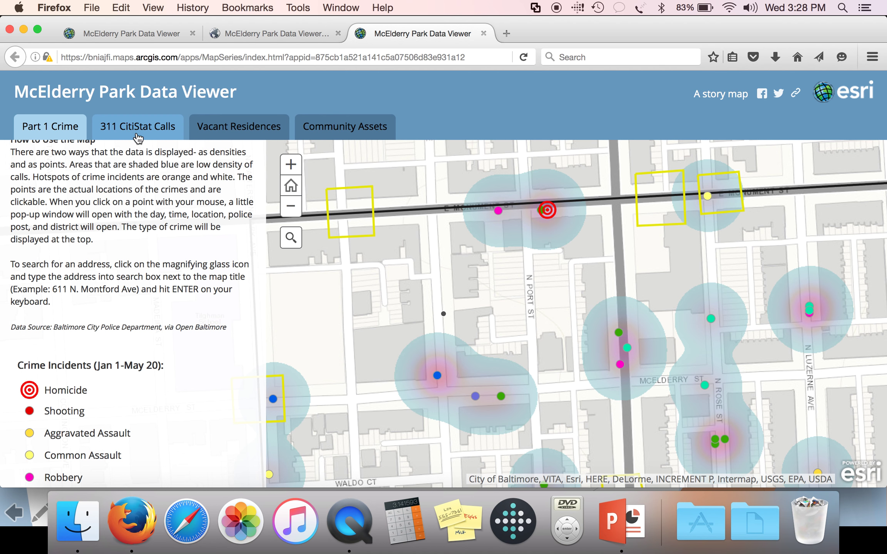
Switch to the 311 CitiStat Calls map and scroll through its service-request notes
left_click(136, 132)
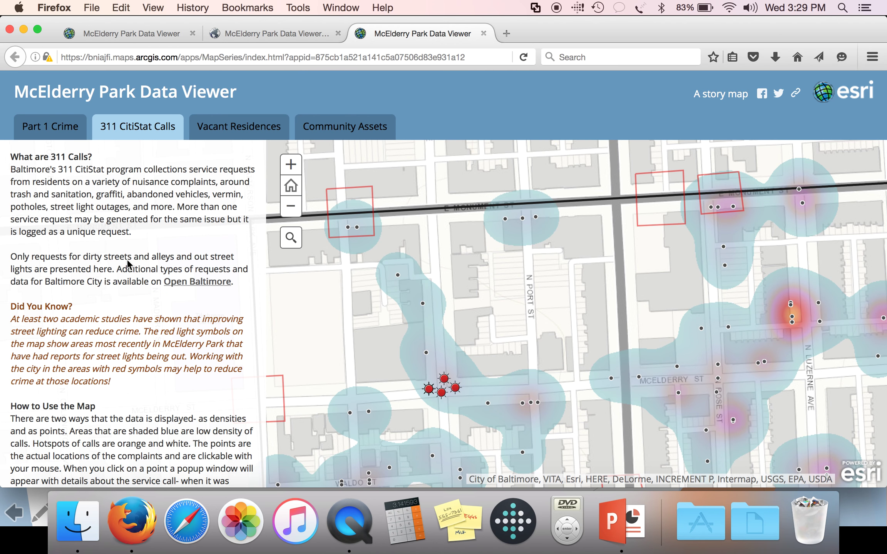
scroll(129, 265, "down", 3)
scroll(129, 265, "down", 2)
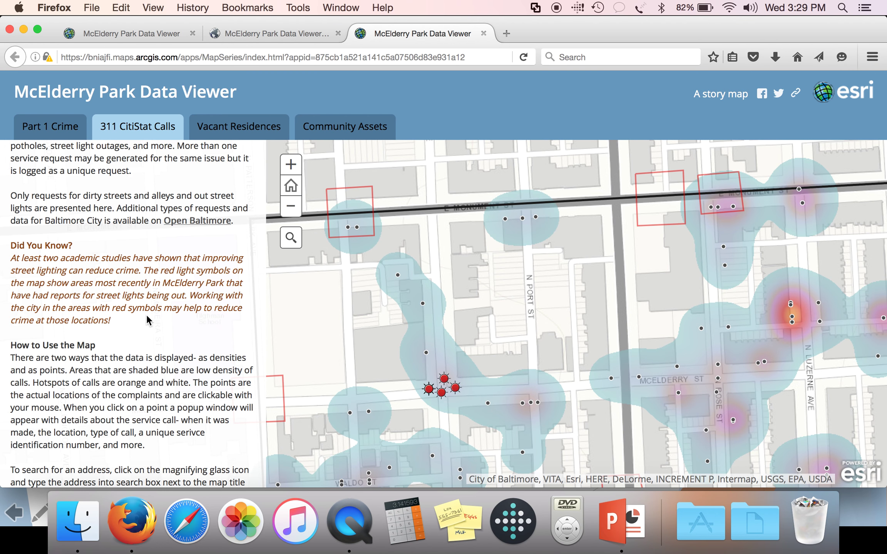
left_click(506, 220)
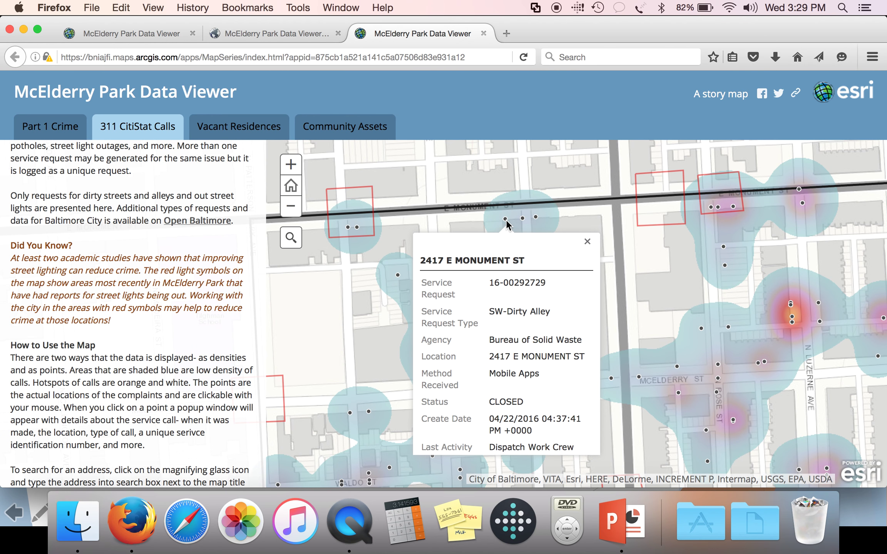
scroll(524, 293, "down", 2)
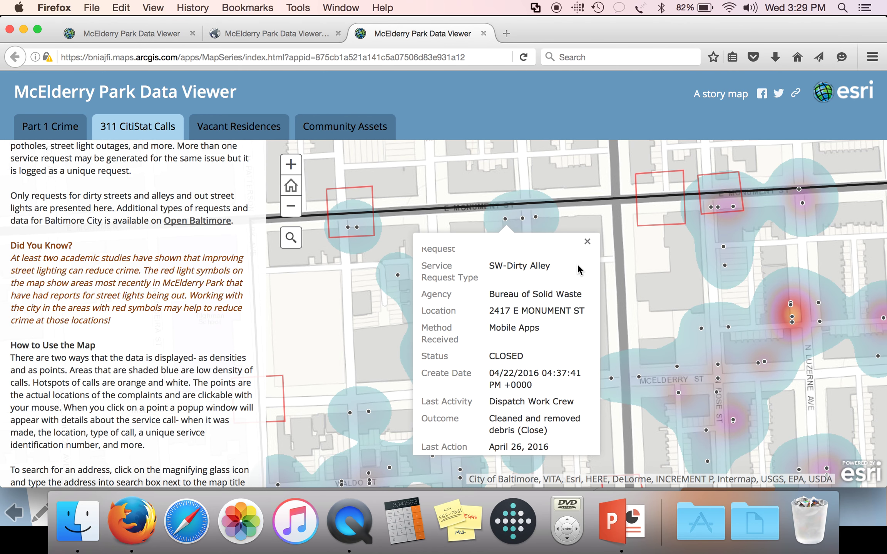
scroll(580, 269, "down", 1)
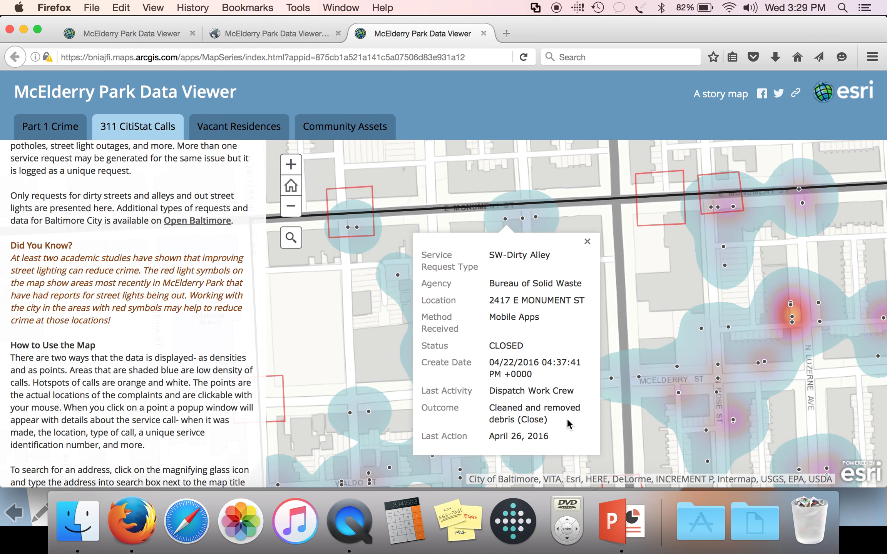
left_click(587, 241)
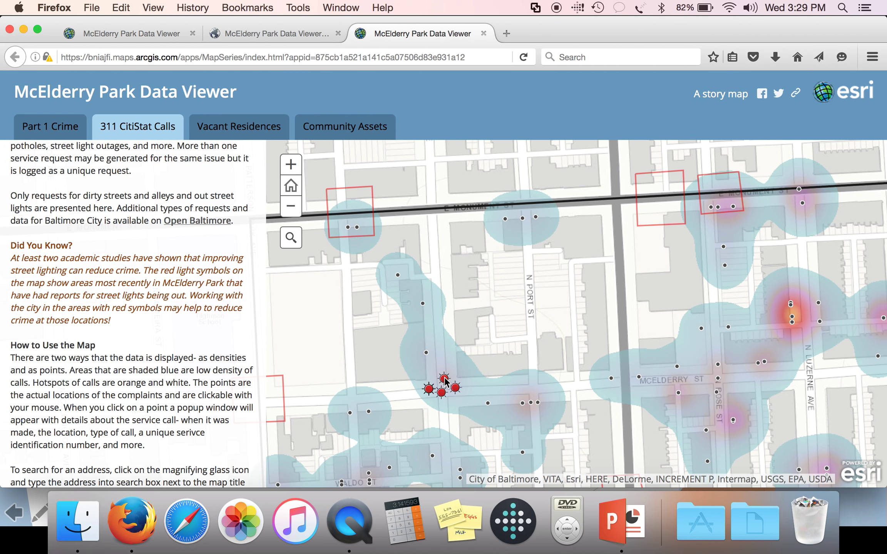
left_click(445, 380)
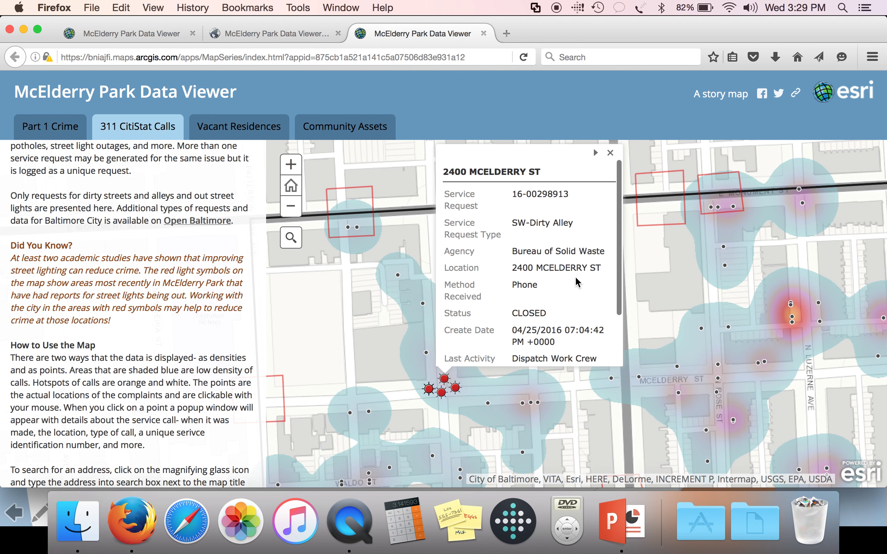
left_click(597, 154)
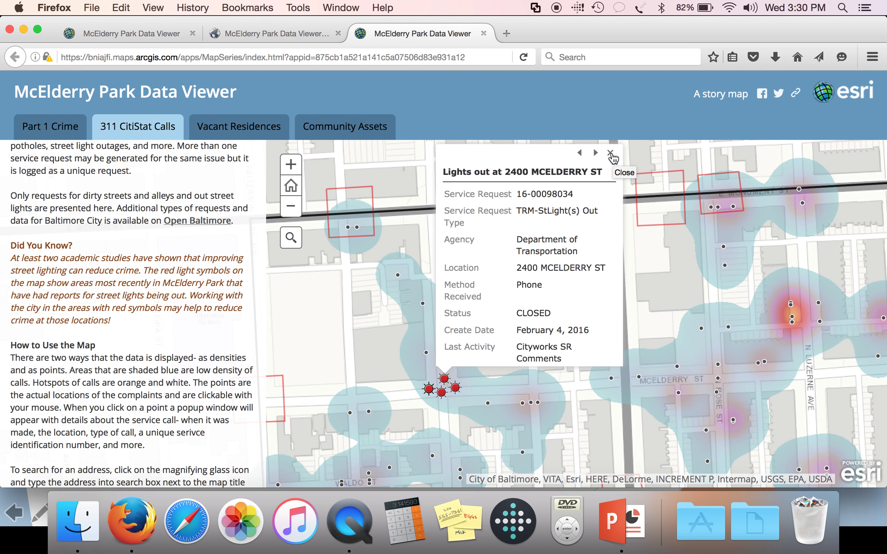
left_click(610, 153)
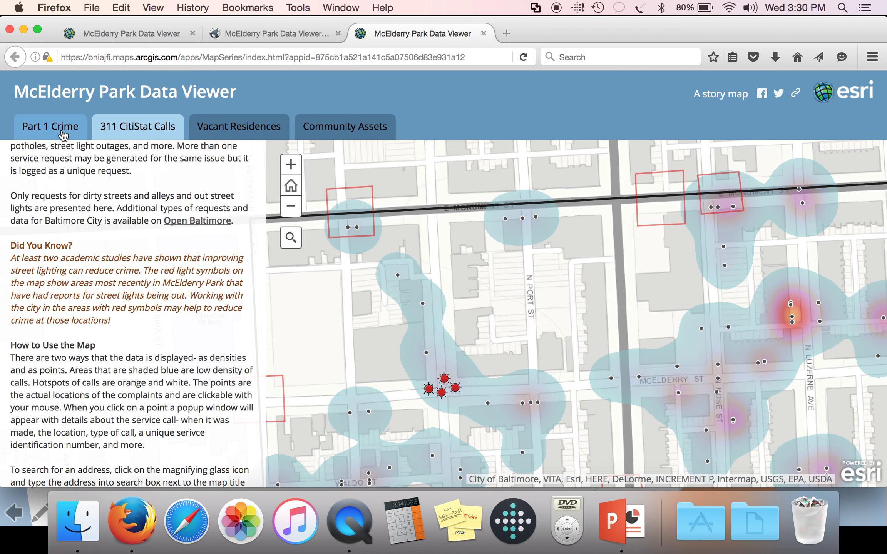
Go to Vacant Residences, zoom out one level, and open the N Montford Ave vacancy notice (April 22, 2016)
left_click(63, 135)
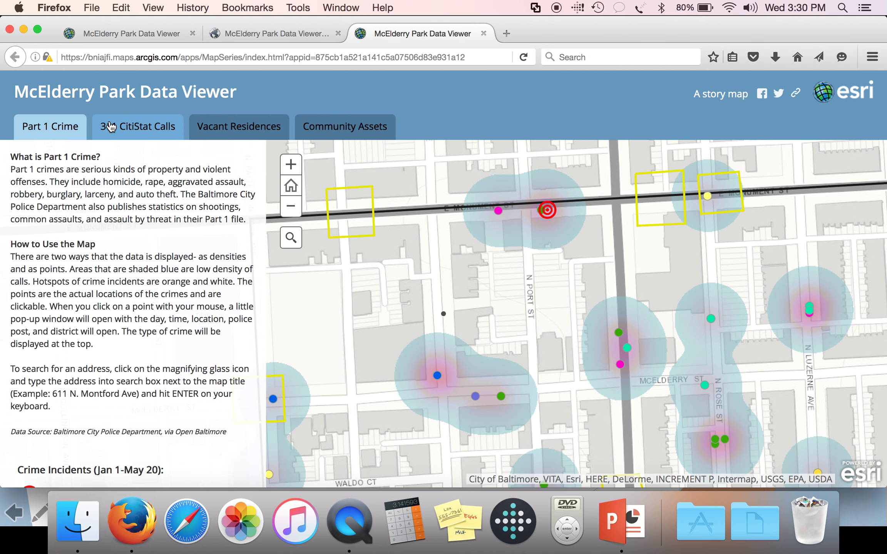
left_click(135, 126)
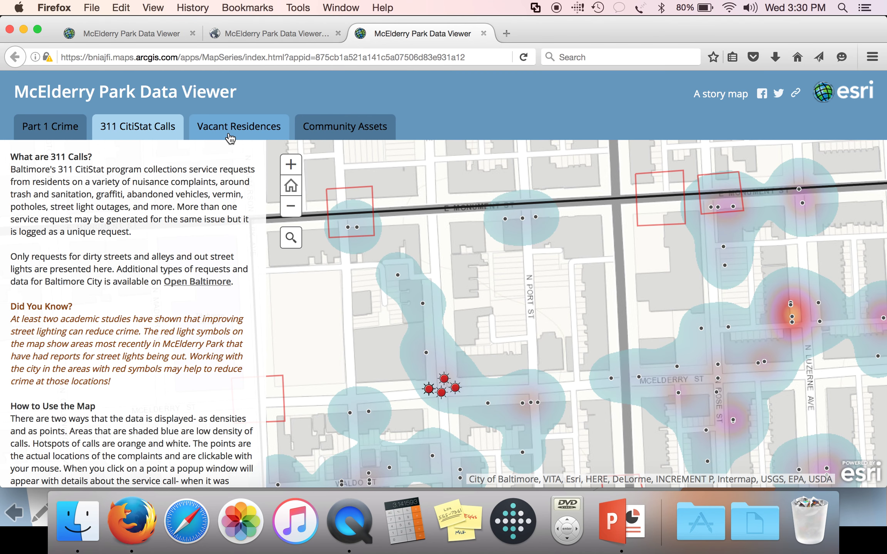
left_click(260, 133)
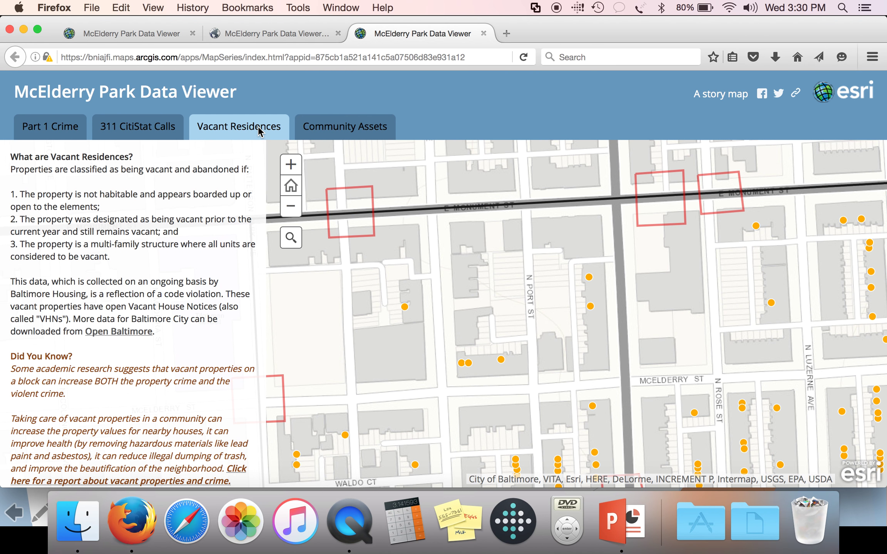
left_click(292, 208)
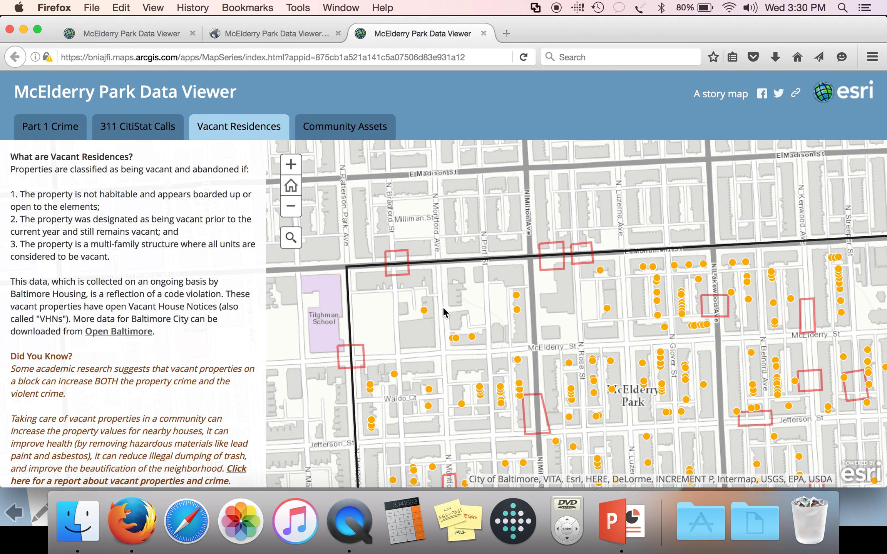
left_click(425, 312)
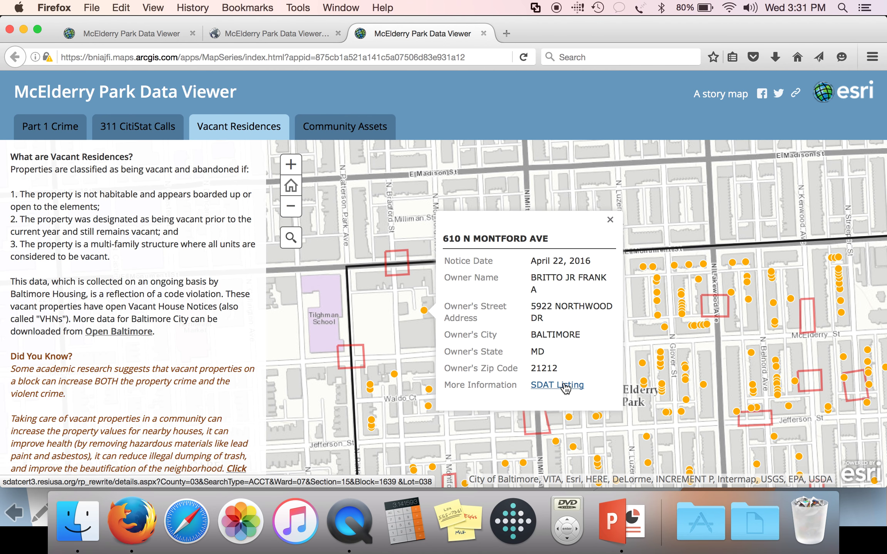
left_click(565, 386)
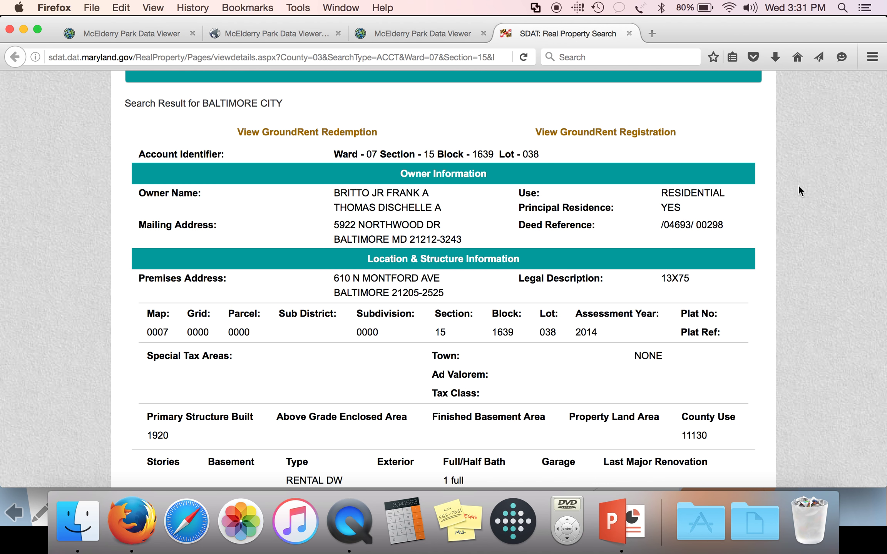
scroll(799, 185, "up", 5)
scroll(799, 186, "up", 4)
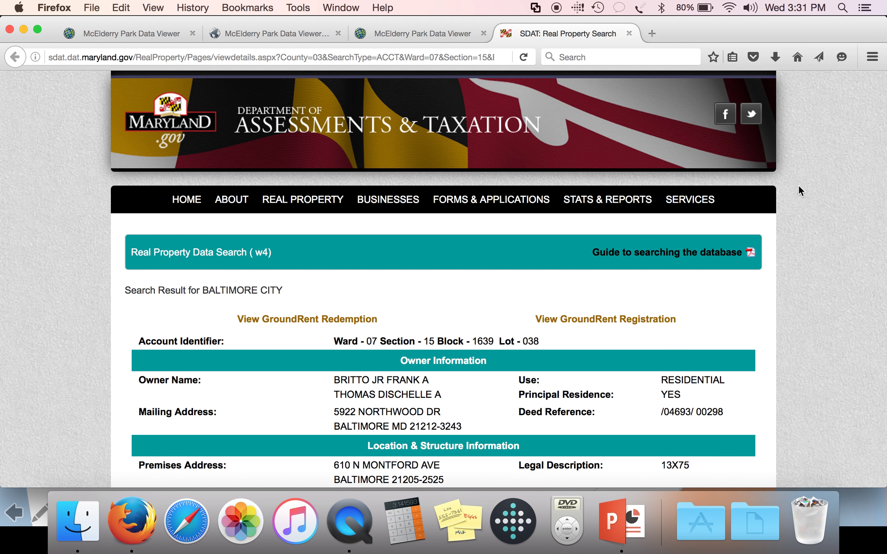
scroll(798, 185, "down", 7)
scroll(799, 185, "down", 4)
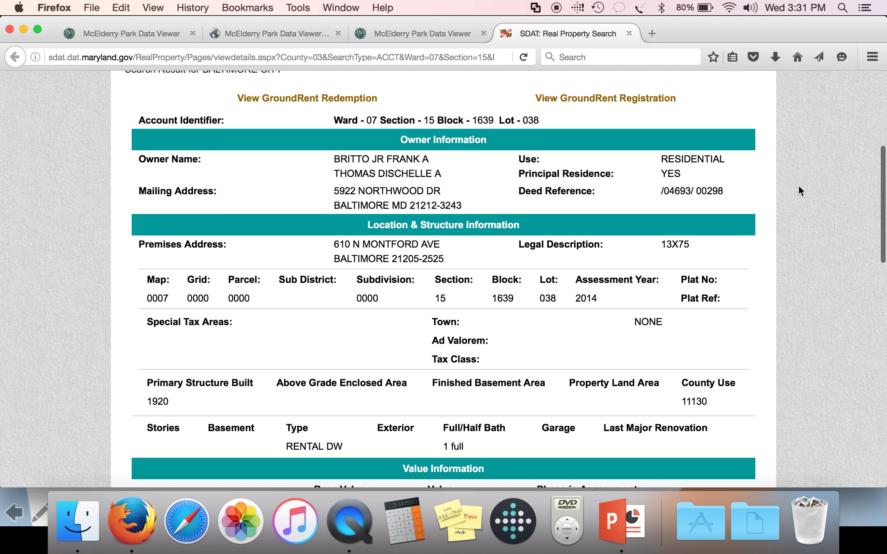
scroll(798, 186, "down", 9)
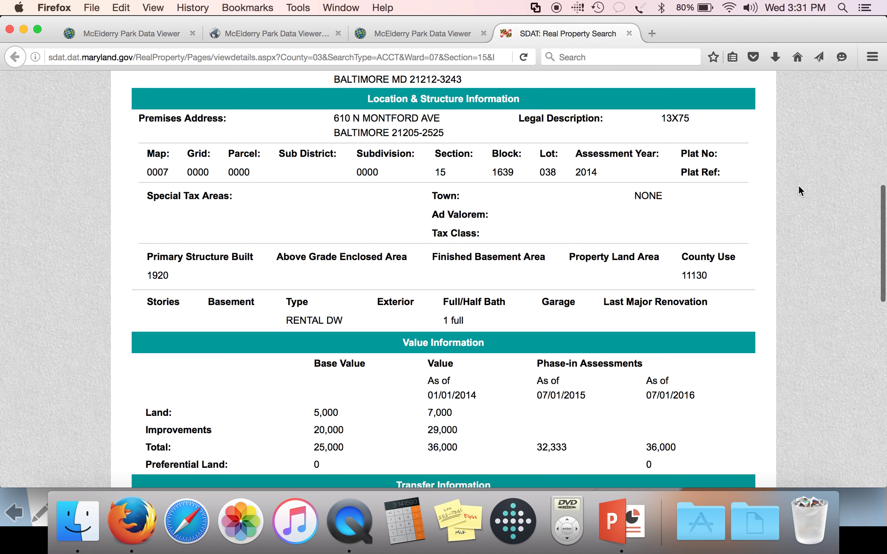
scroll(799, 186, "down", 2)
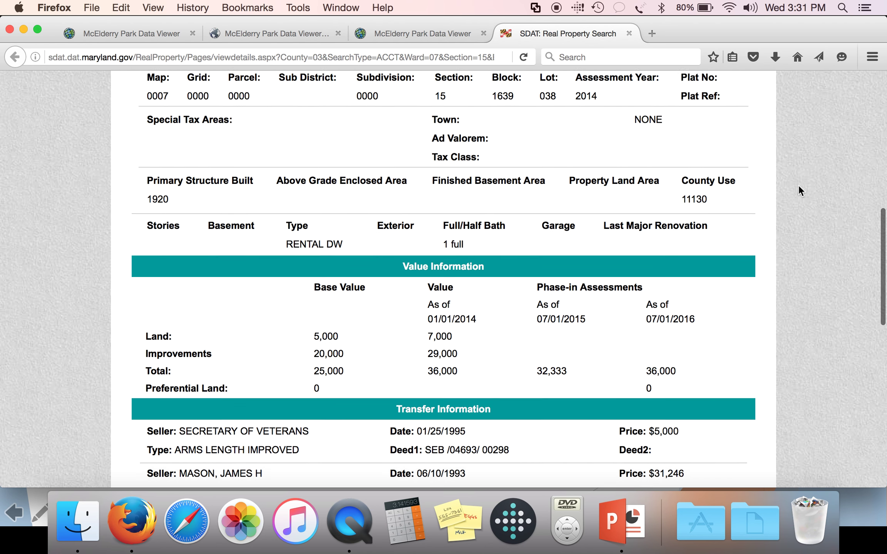
scroll(798, 185, "down", 10)
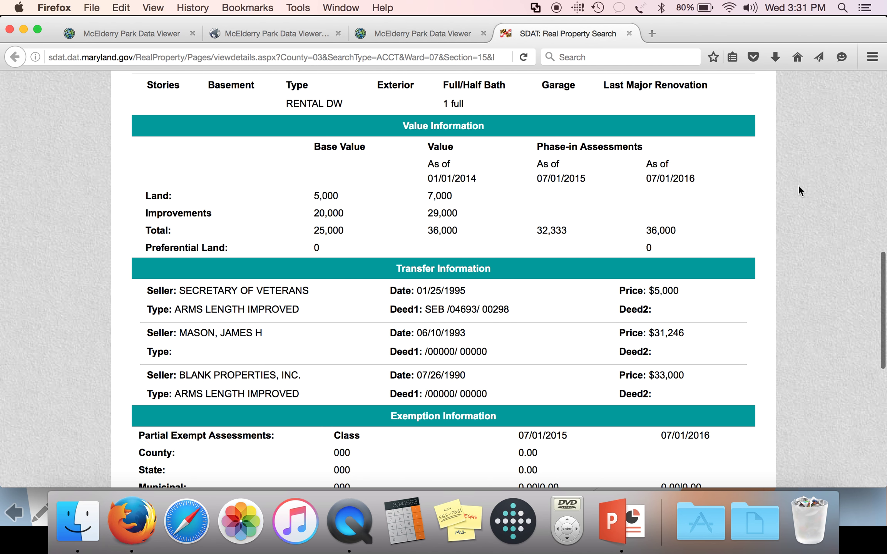
scroll(798, 185, "down", 5)
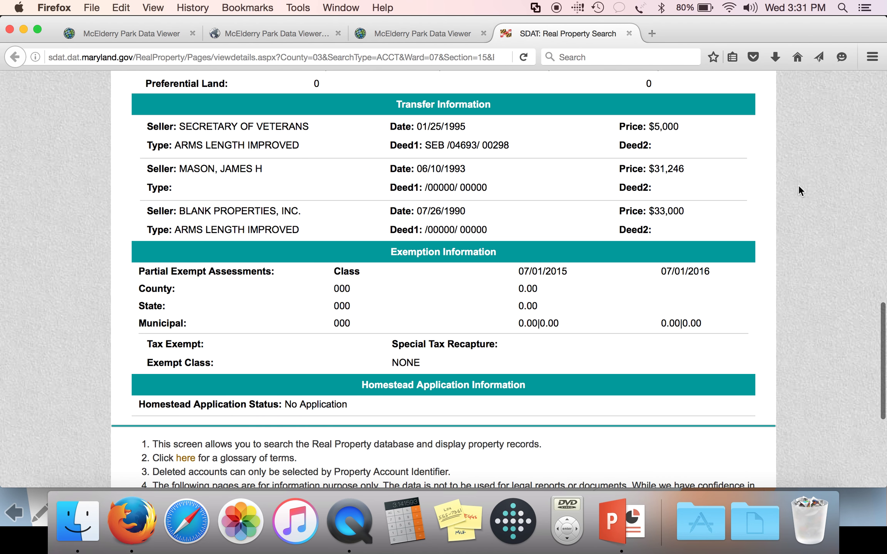
Close the Montford Ave property record and show the Community Assets map reset to the whole neighbourhood
left_click(434, 30)
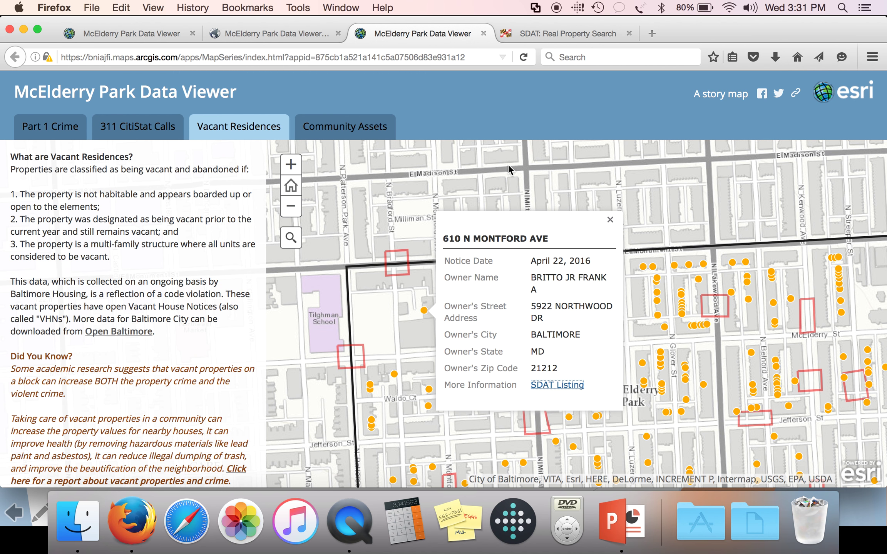
left_click(611, 220)
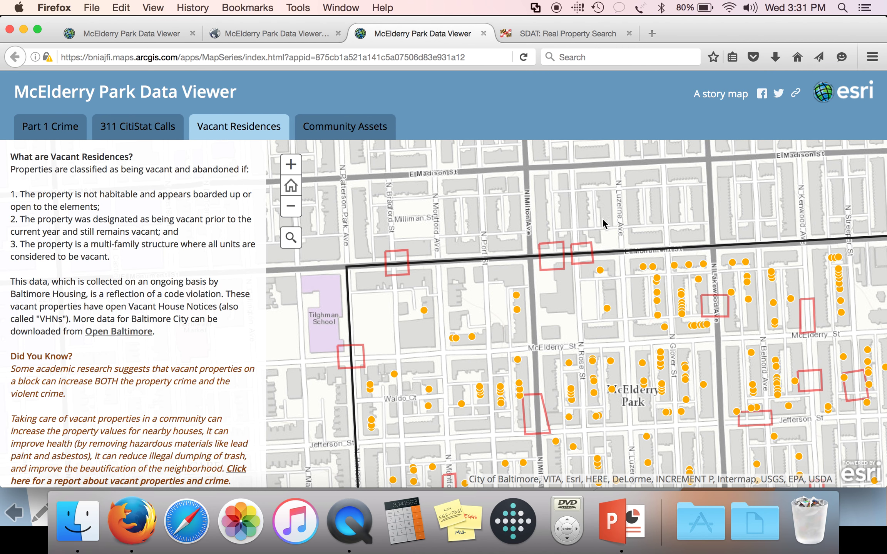
left_click(379, 131)
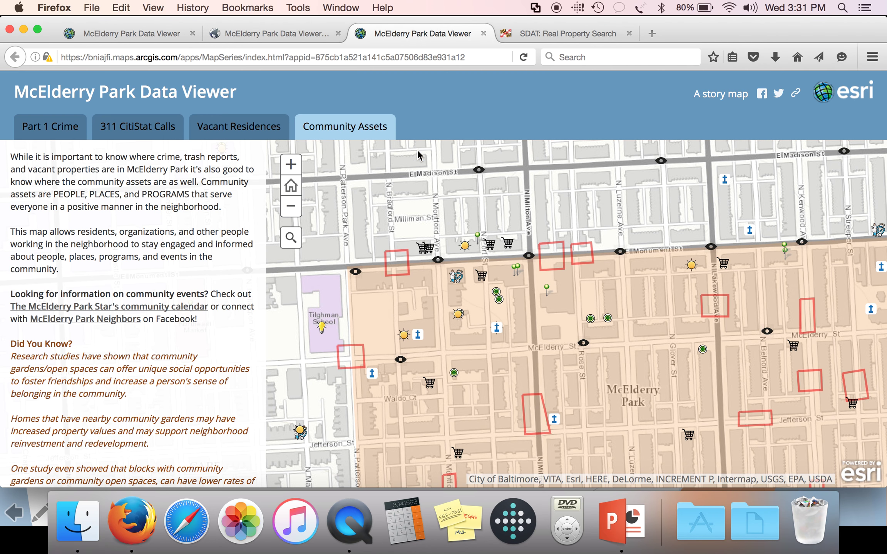
left_click(295, 194)
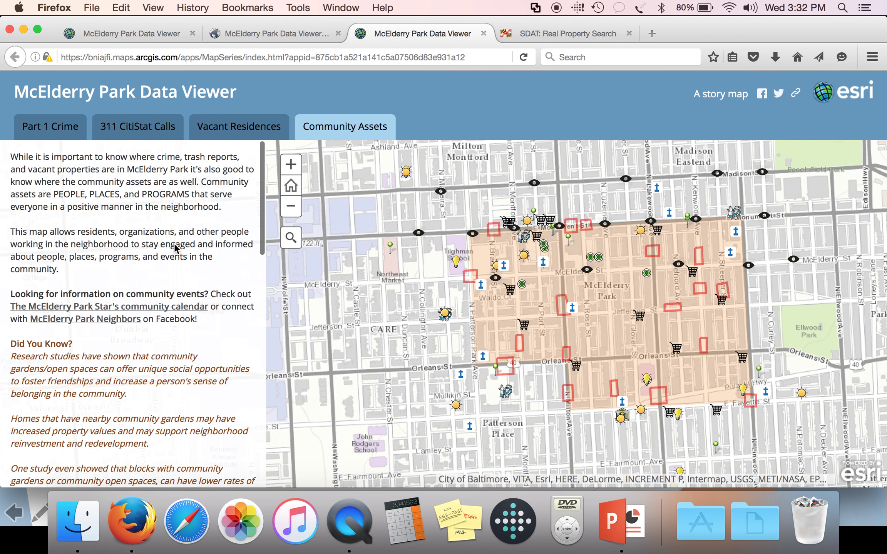
Read the Community Assets legend of cameras, worship places, shops, banks and hotspots, then zoom in one level
scroll(175, 245, "down", 3)
scroll(174, 244, "down", 10)
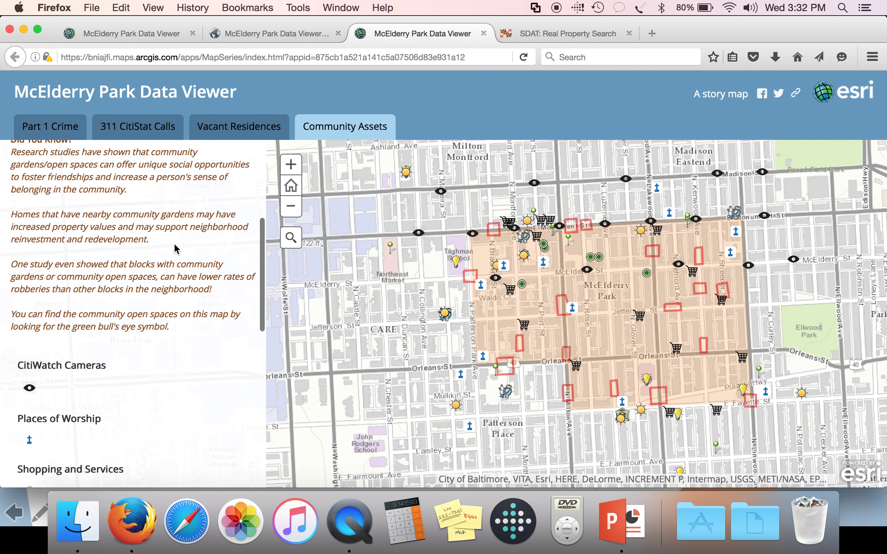
scroll(174, 243, "down", 3)
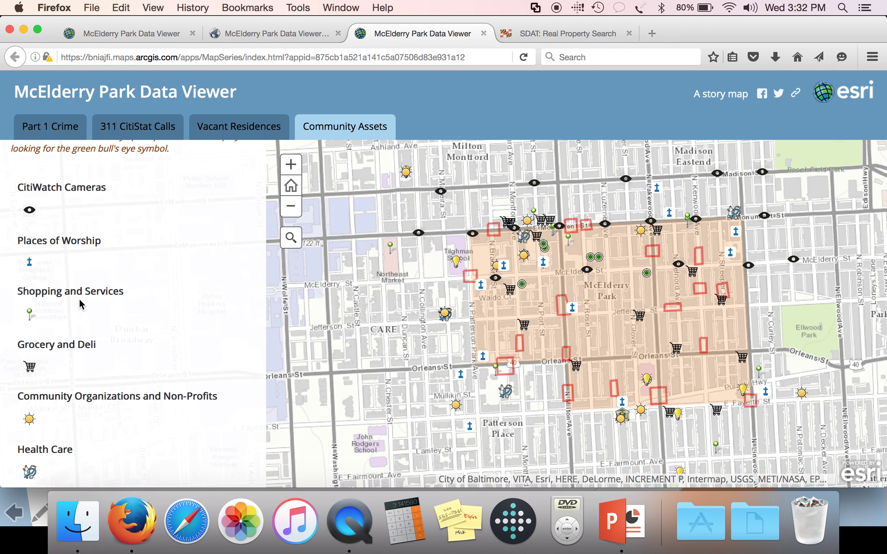
scroll(79, 299, "down", 1)
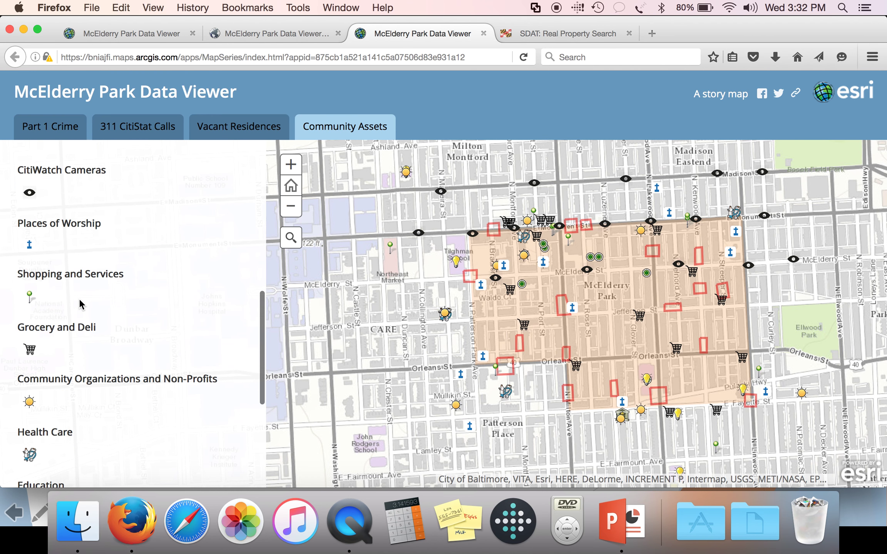
scroll(79, 299, "down", 3)
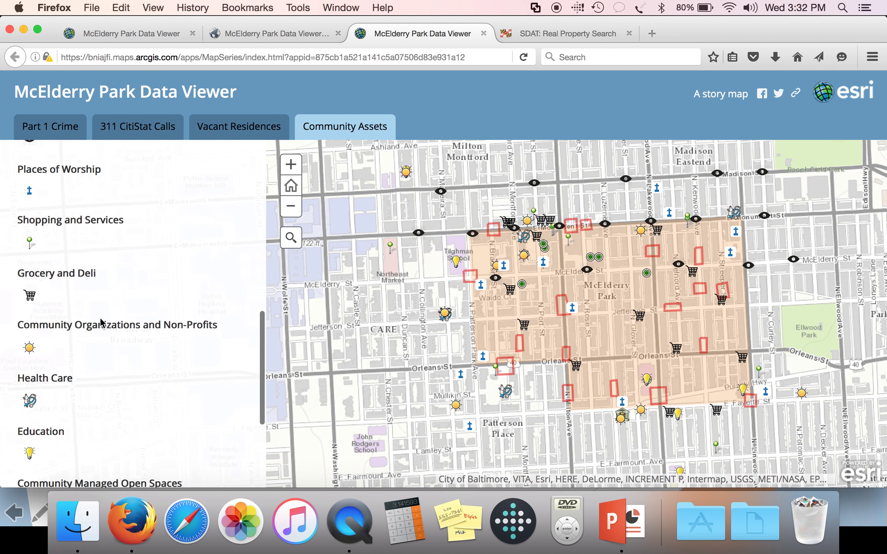
scroll(101, 321, "down", 4)
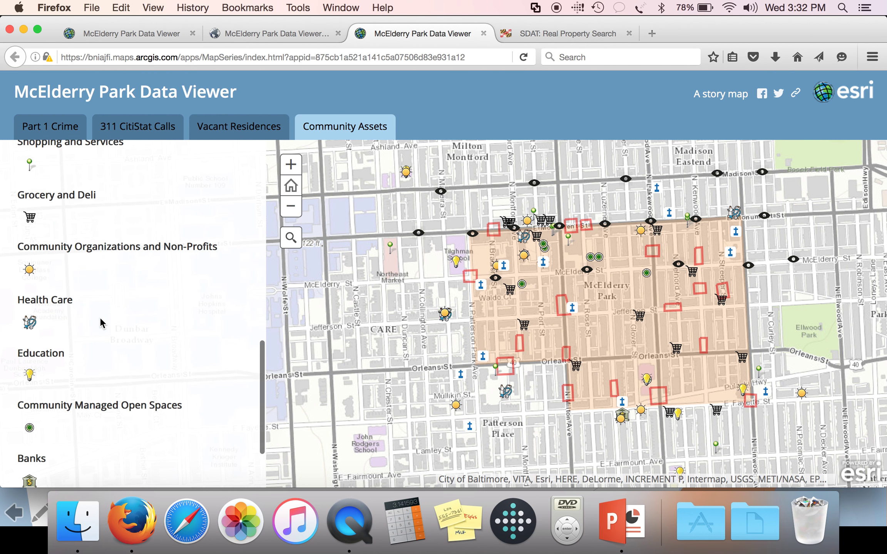
scroll(100, 317, "down", 2)
scroll(99, 317, "down", 2)
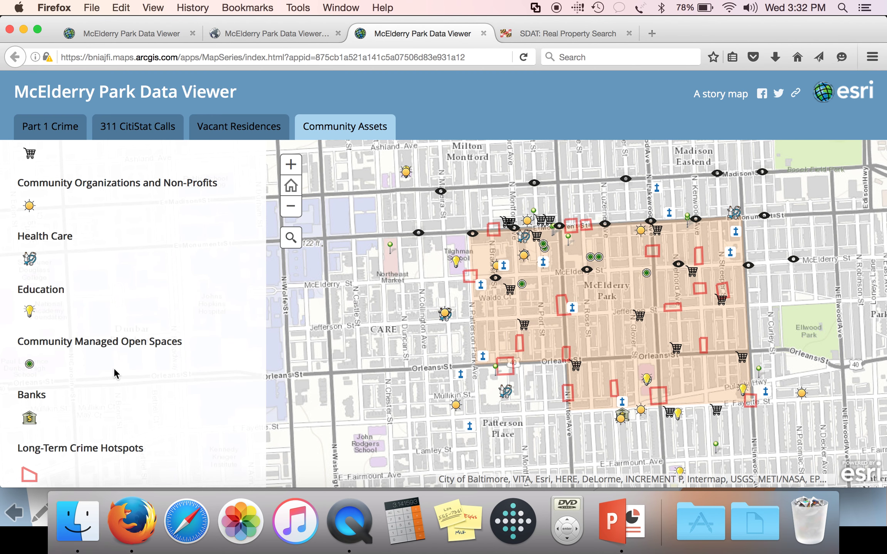
scroll(113, 368, "down", 1)
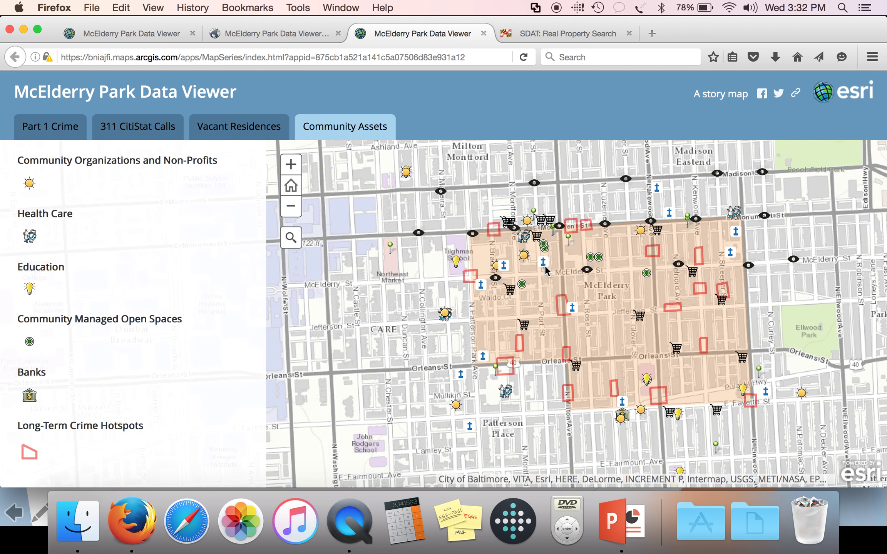
left_click(292, 164)
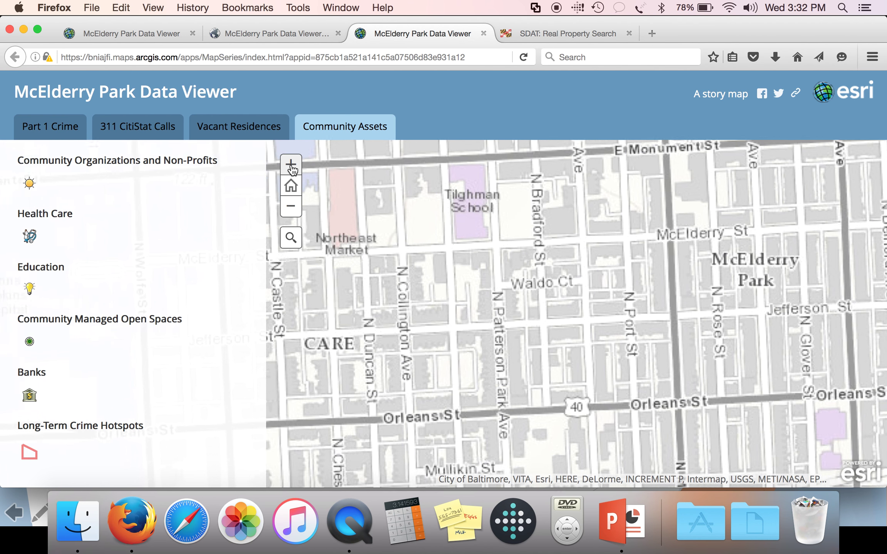
Zoom in, pan to Waldo Ct, and open the Center for Grace-Full Living record at 2424 McElderry Street
left_click(291, 165)
left_click_drag(705, 234, 499, 347)
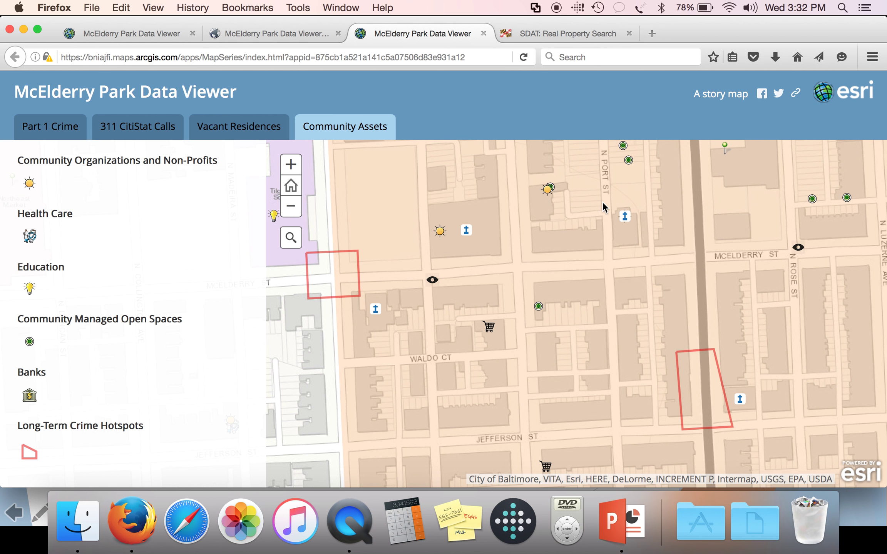
left_click(625, 217)
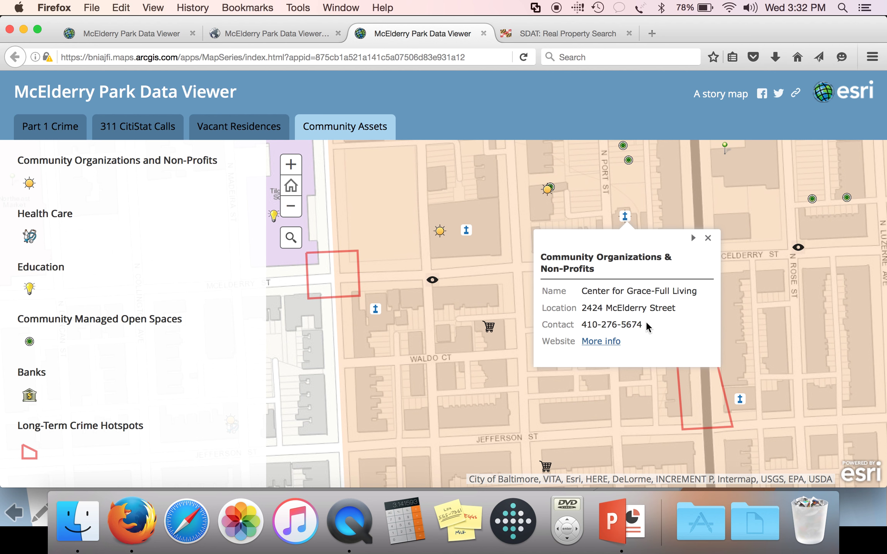
Open the Amazing Grace Lutheran Church website in a new tab, then close the Center for Grace-Full Living record on the map
left_click(613, 342)
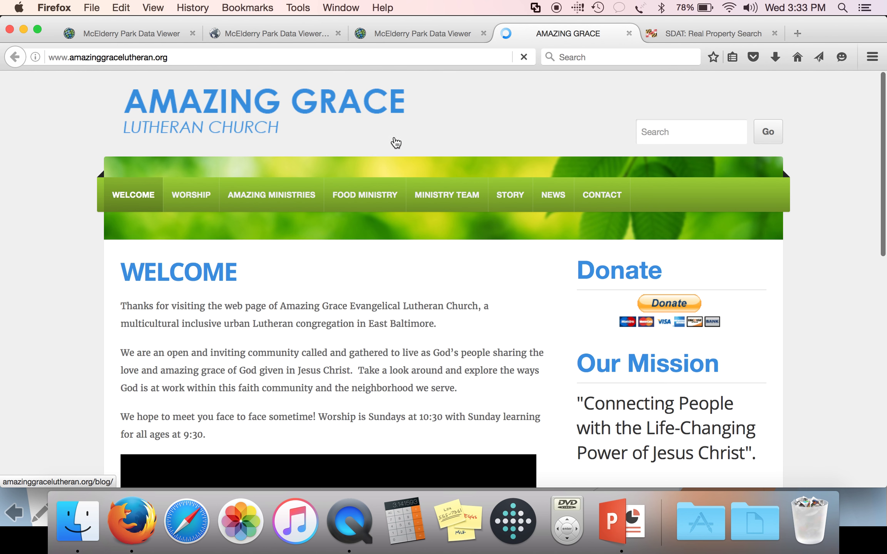
left_click(421, 30)
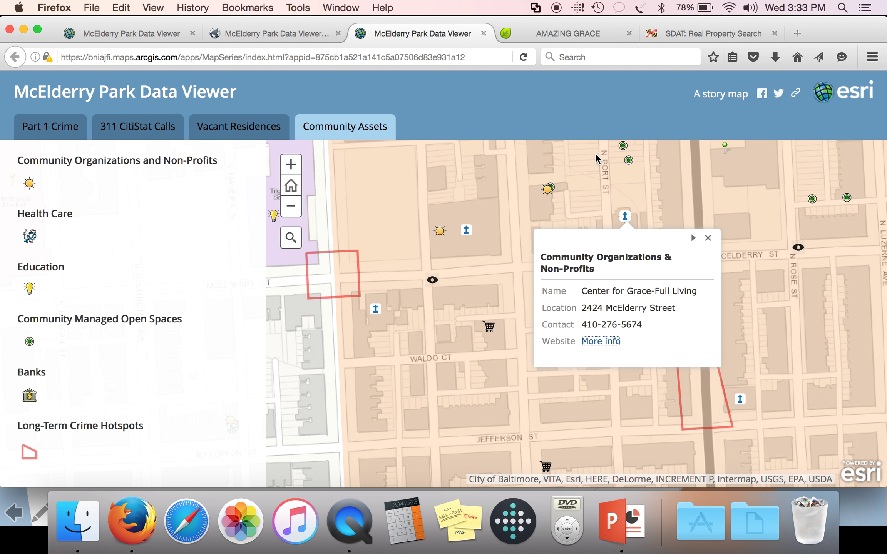
left_click(707, 238)
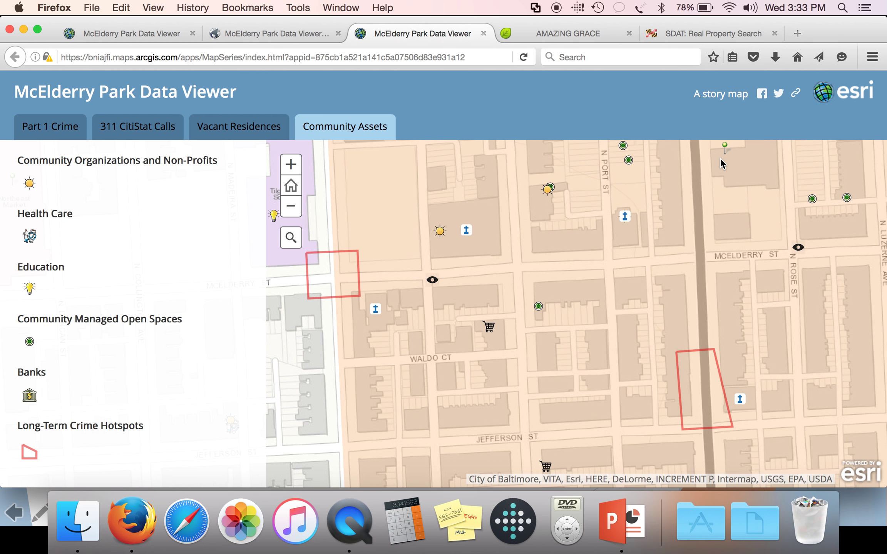